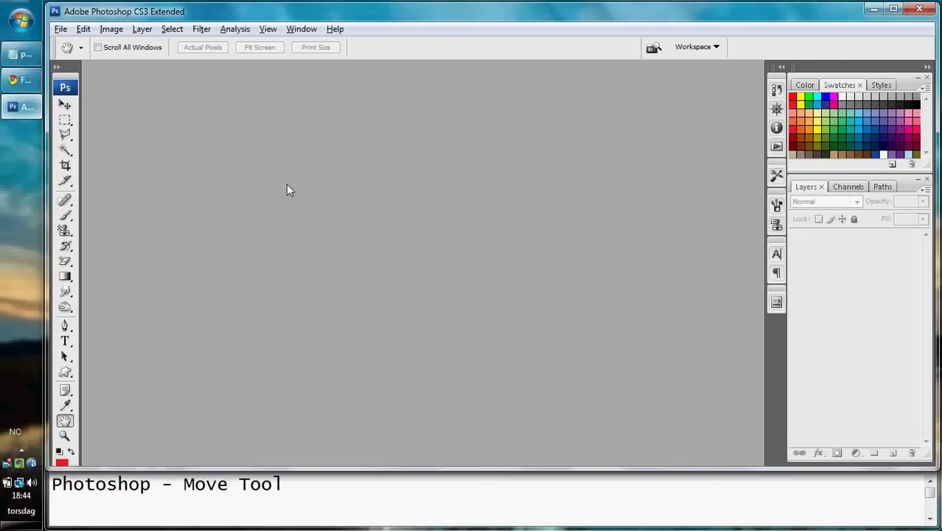
Create a new landscape document with a transparent background
{"action": "key", "text": "v"}
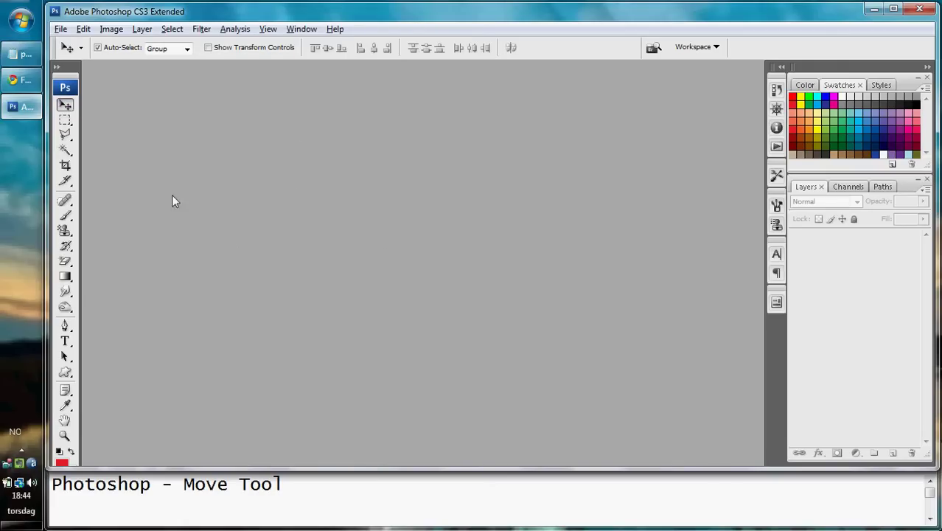
{"action": "left_click", "coordinate": [60, 29]}
{"action": "left_click", "coordinate": [71, 41]}
{"action": "left_click", "coordinate": [451, 174]}
{"action": "left_click", "coordinate": [442, 194]}
{"action": "left_click", "coordinate": [429, 295]}
{"action": "left_click", "coordinate": [425, 332]}
{"action": "left_click", "coordinate": [601, 152]}
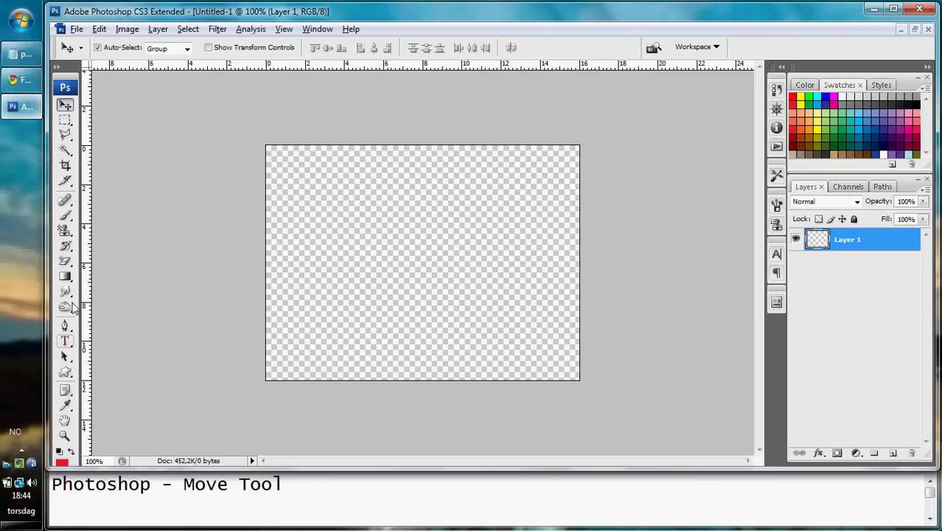
Stamp one red star on Layer 1 with the 308 px star brush and move it to the middle of the canvas
{"action": "left_click", "coordinate": [65, 215]}
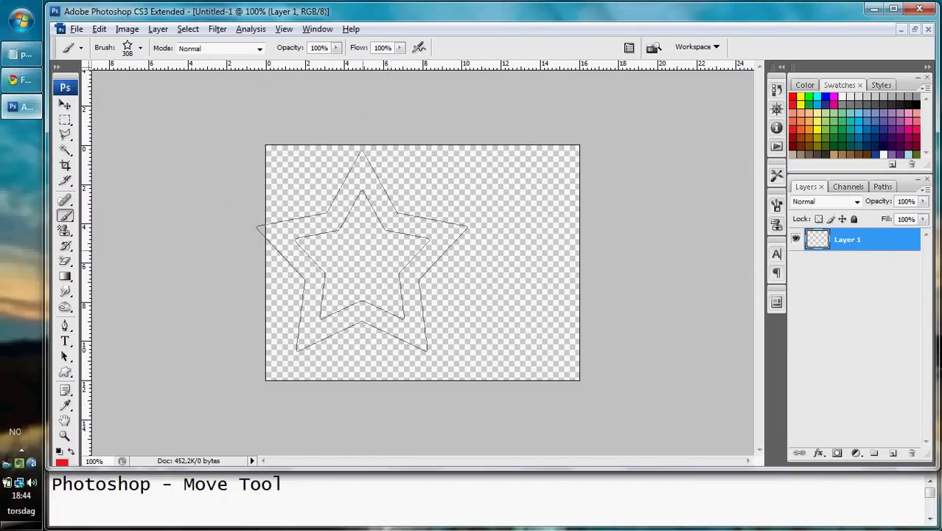
{"action": "left_click", "coordinate": [361, 250]}
{"action": "left_click", "coordinate": [65, 106]}
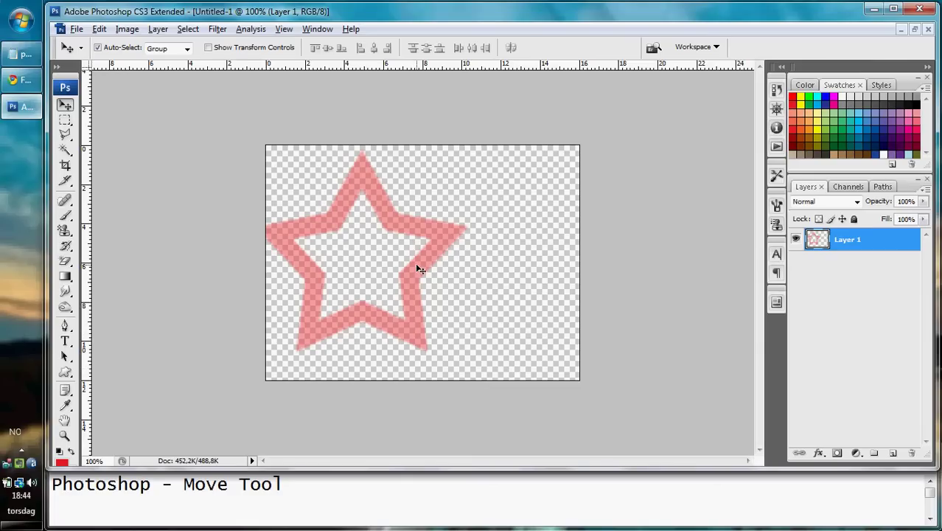
{"action": "left_click_drag", "start_coordinate": [418, 280], "coordinate": [473, 286]}
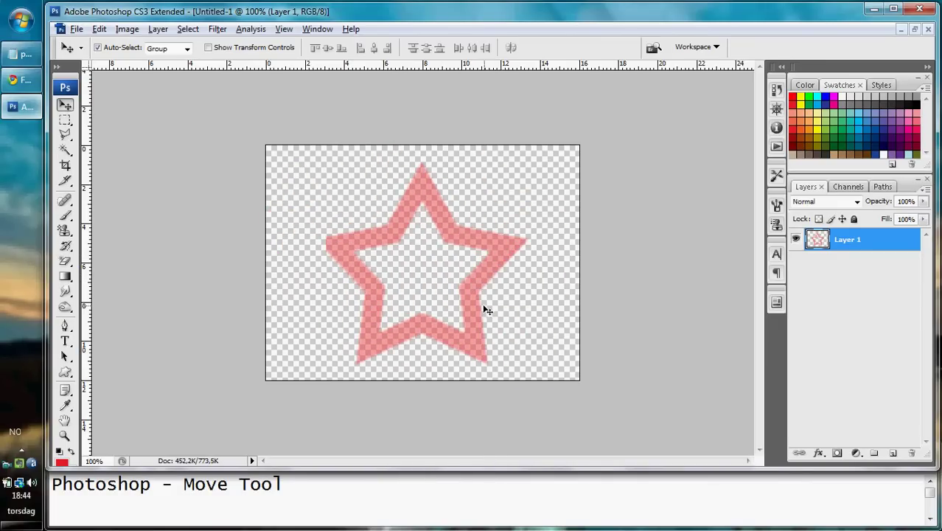
Reselect Layer 1 and move the red star toward the upper-left part of the canvas
{"action": "left_click", "coordinate": [471, 302]}
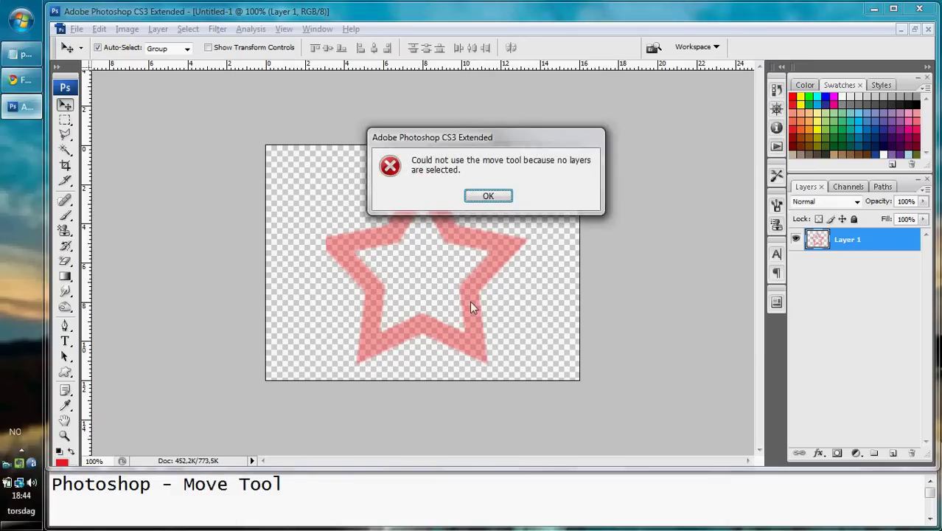
{"action": "left_click", "coordinate": [488, 195]}
{"action": "left_click", "coordinate": [844, 240]}
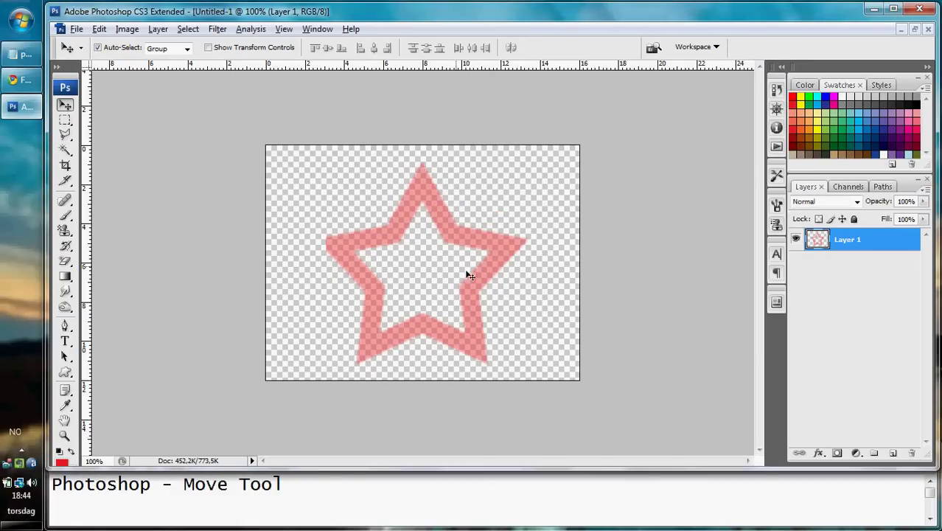
{"action": "left_click_drag", "start_coordinate": [504, 276], "coordinate": [439, 274]}
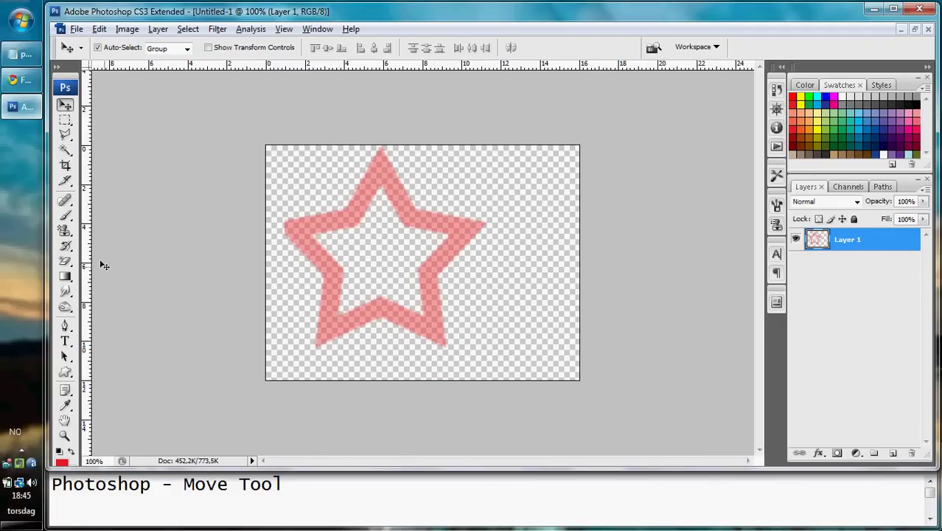
With the Brush active, temporarily switch to moving and shift the red star to the canvas's left edge, finishing with the Move tool
{"action": "left_click", "coordinate": [66, 217]}
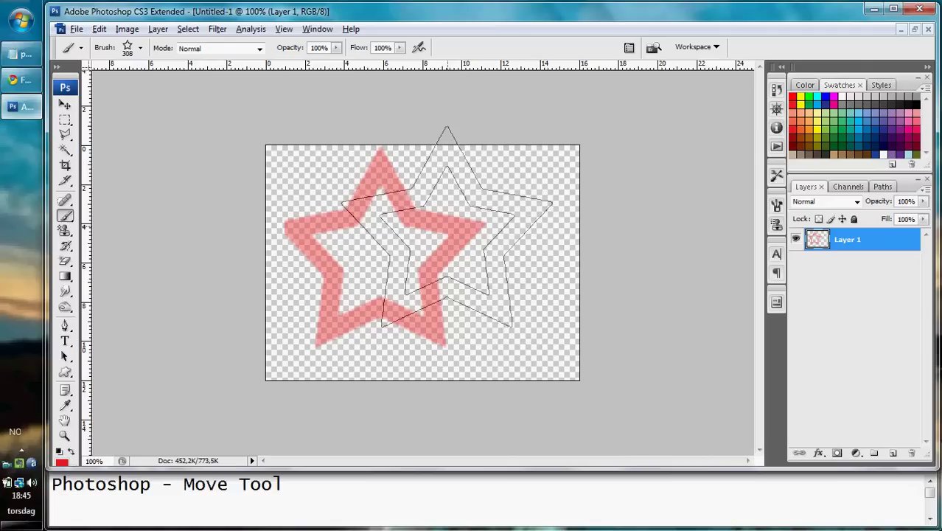
{"action": "left_click", "coordinate": [479, 248]}
{"action": "key", "text": "ctrl+z"}
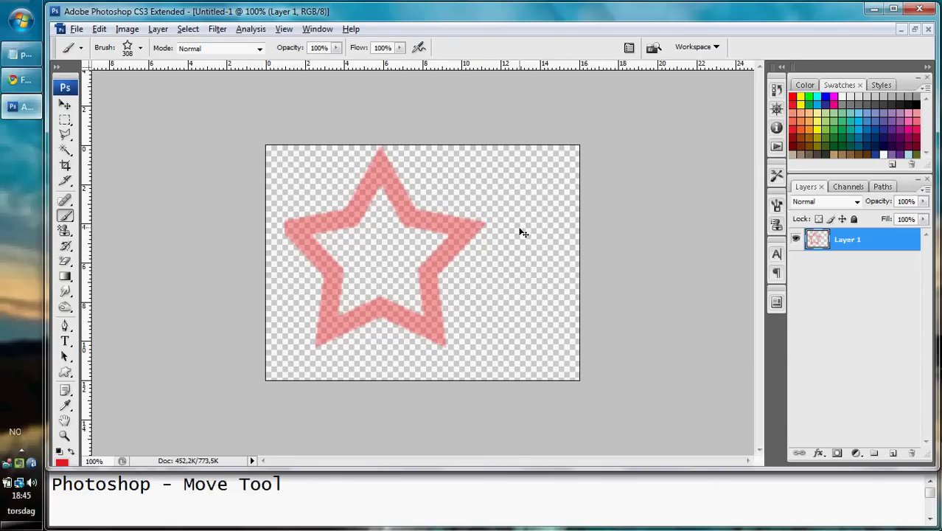
{"action": "mouse_move", "coordinate": [465, 249]}
{"action": "left_mouse_down"}
{"action": "mouse_move", "coordinate": [489, 258]}
{"action": "mouse_move", "coordinate": [466, 266]}
{"action": "mouse_move", "coordinate": [456, 254]}
{"action": "mouse_move", "coordinate": [515, 239]}
{"action": "mouse_move", "coordinate": [449, 262]}
{"action": "mouse_move", "coordinate": [479, 251]}
{"action": "mouse_move", "coordinate": [449, 259]}
{"action": "mouse_move", "coordinate": [492, 222]}
{"action": "mouse_move", "coordinate": [439, 252]}
{"action": "left_mouse_up"}
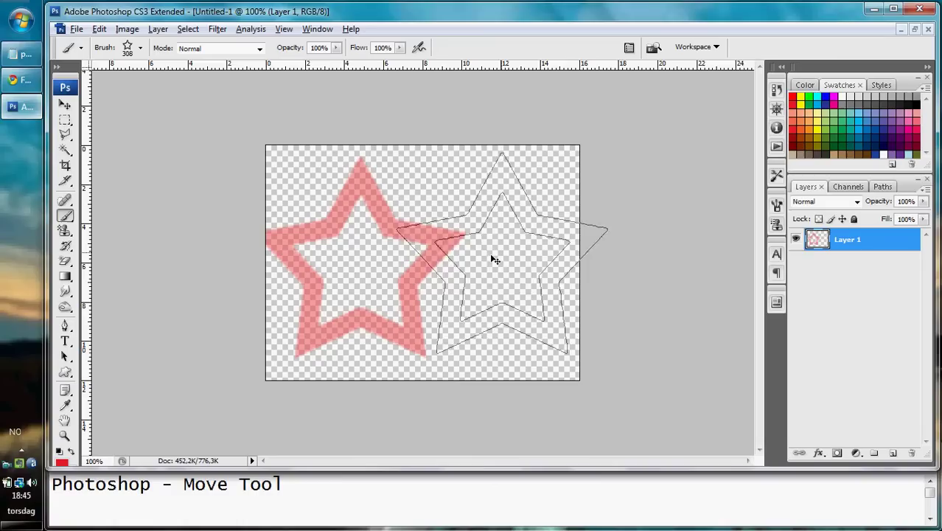
{"action": "left_click_drag", "start_coordinate": [442, 240], "coordinate": [515, 242]}
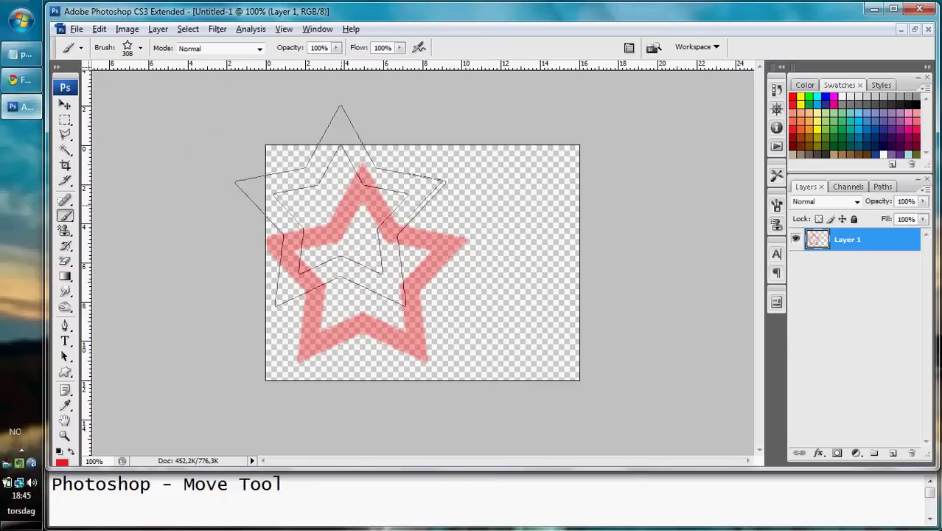
{"action": "key", "text": "v"}
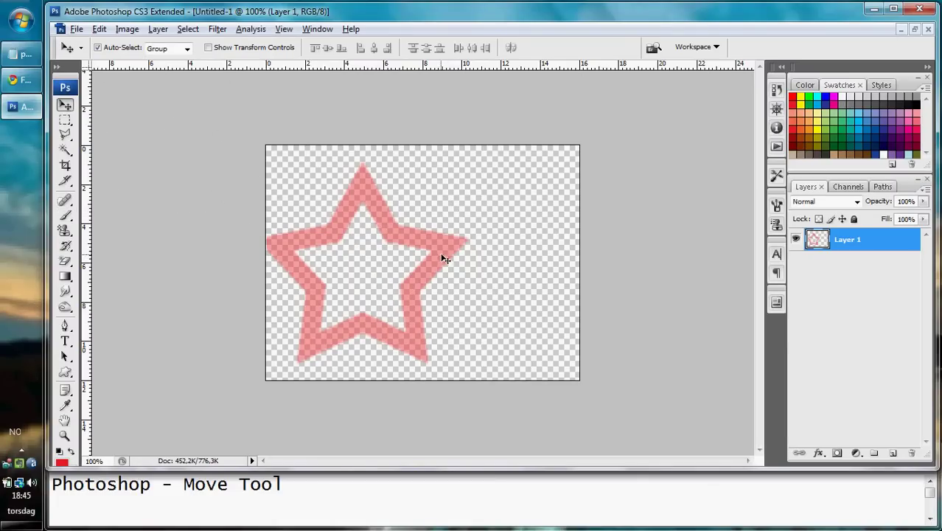
{"action": "left_click_drag", "start_coordinate": [441, 255], "coordinate": [440, 249]}
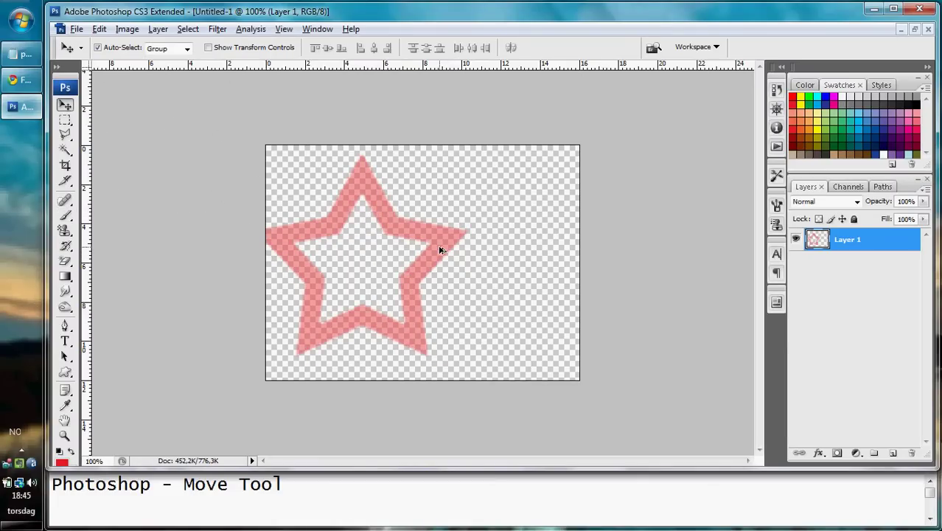
Duplicate the red star repeatedly by moving copies of it across the canvas
{"action": "left_click_drag", "start_coordinate": [439, 251], "coordinate": [518, 257]}
{"action": "left_click", "coordinate": [476, 287], "text": "shift"}
{"action": "left_click_drag", "start_coordinate": [476, 286], "coordinate": [462, 289]}
Delete all the copies of Layer 1, keeping only the original star layer
{"action": "scroll", "coordinate": [930, 295], "scroll_direction": "down", "scroll_amount": 2}
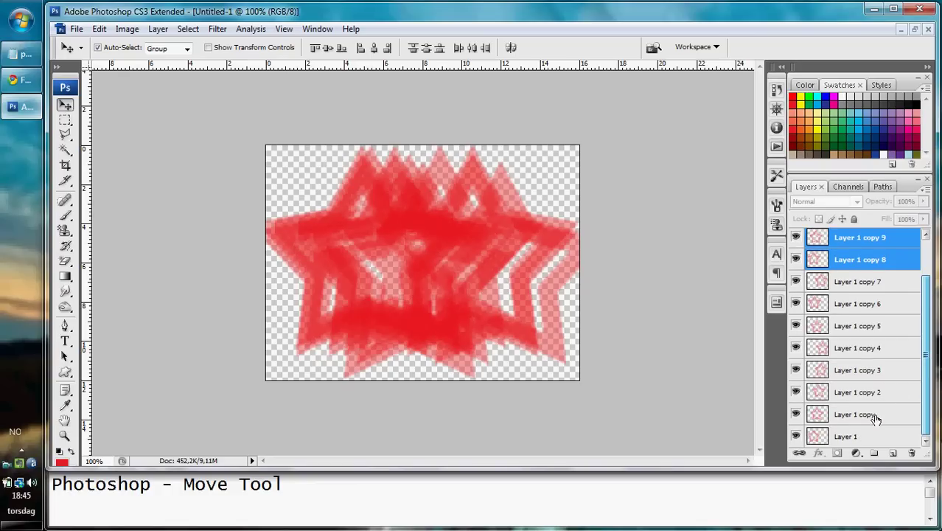
{"action": "left_click", "coordinate": [877, 414], "text": "shift"}
{"action": "key", "text": "Delete"}
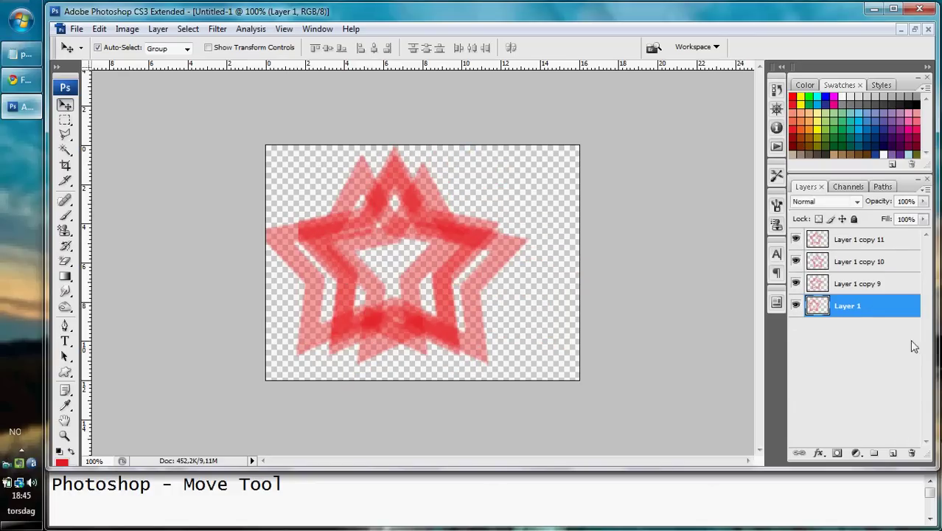
{"action": "left_click", "coordinate": [870, 289]}
{"action": "left_click", "coordinate": [859, 239], "text": "shift"}
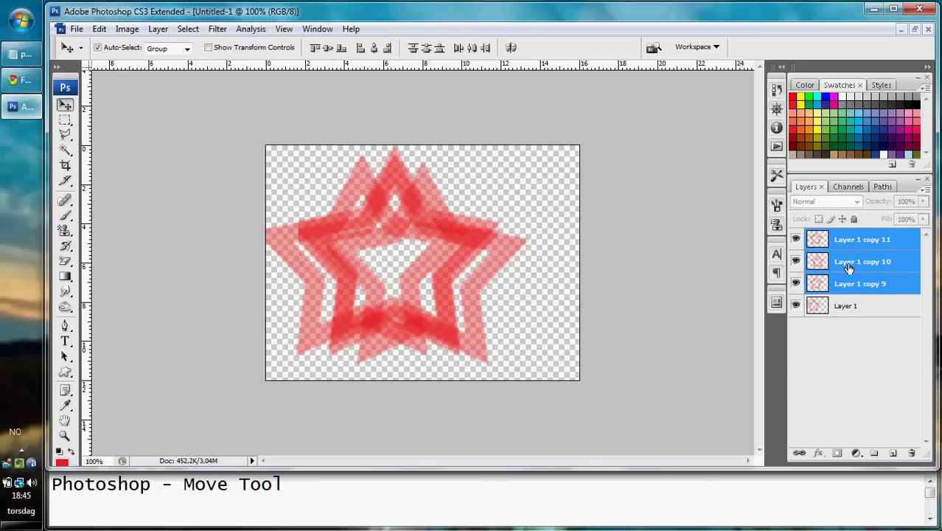
{"action": "key", "text": "Delete"}
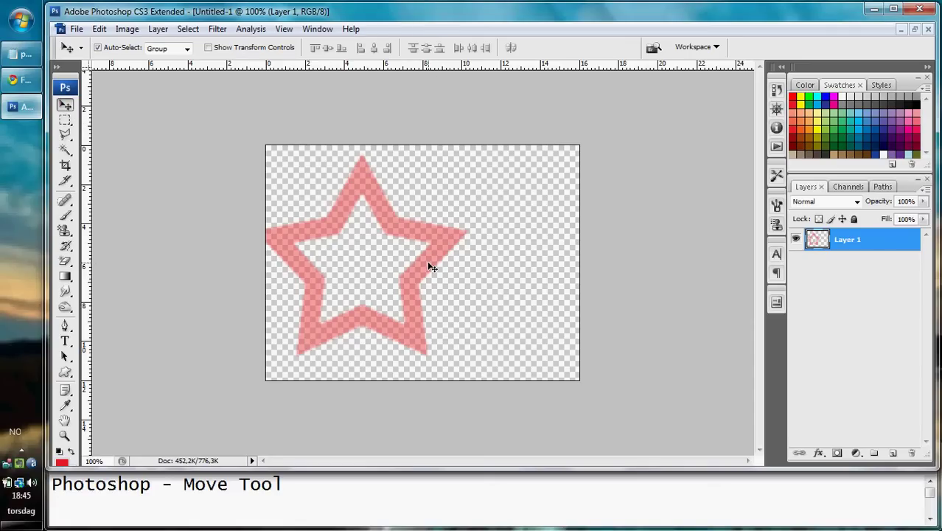
Nudge the red star straight up in small steps until its tip is near the canvas's top edge
{"action": "key", "text": "Up"}
{"action": "key", "text": "Up"}
{"action": "key", "text": "Up"}
{"action": "key", "text": "Up"}
{"action": "key", "text": "Up"}
{"action": "key", "text": "Up"}
{"action": "key", "text": "Up"}
{"action": "key", "text": "Up"}
{"action": "key", "text": "Up"}
{"action": "key", "text": "Up"}
{"action": "key", "text": "Up"}
{"action": "key", "text": "Up"}
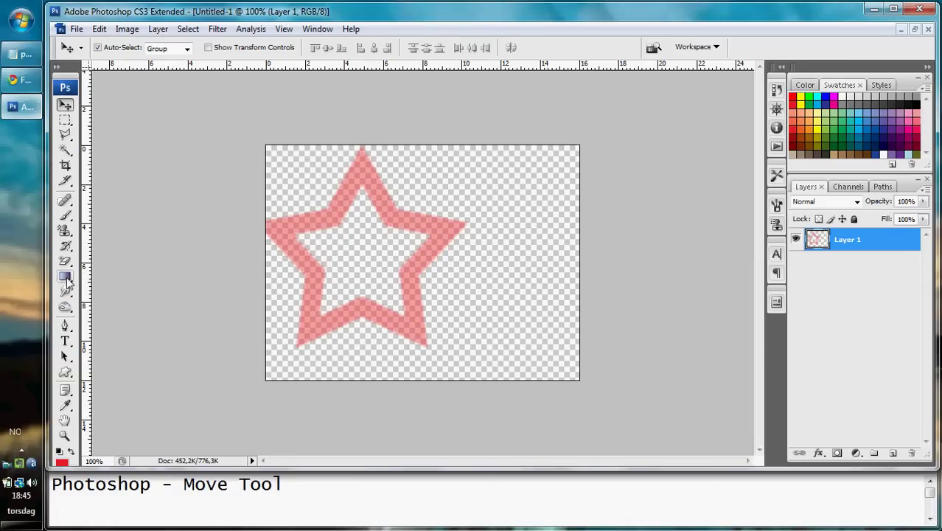
Stamp a blue star on a new layer beside the red one and move it down to the canvas's bottom edge
{"action": "left_click", "coordinate": [66, 217]}
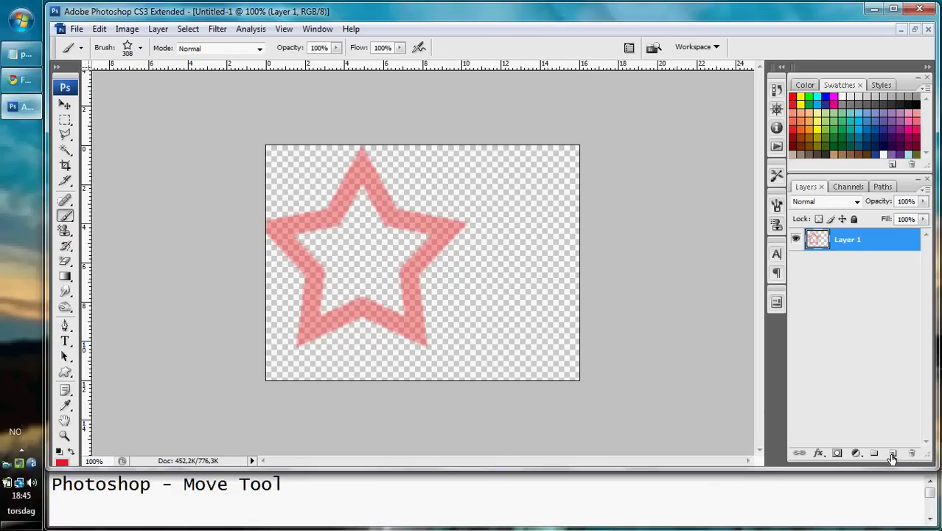
{"action": "left_click", "coordinate": [892, 454]}
{"action": "left_click", "coordinate": [825, 97]}
{"action": "left_click", "coordinate": [492, 249]}
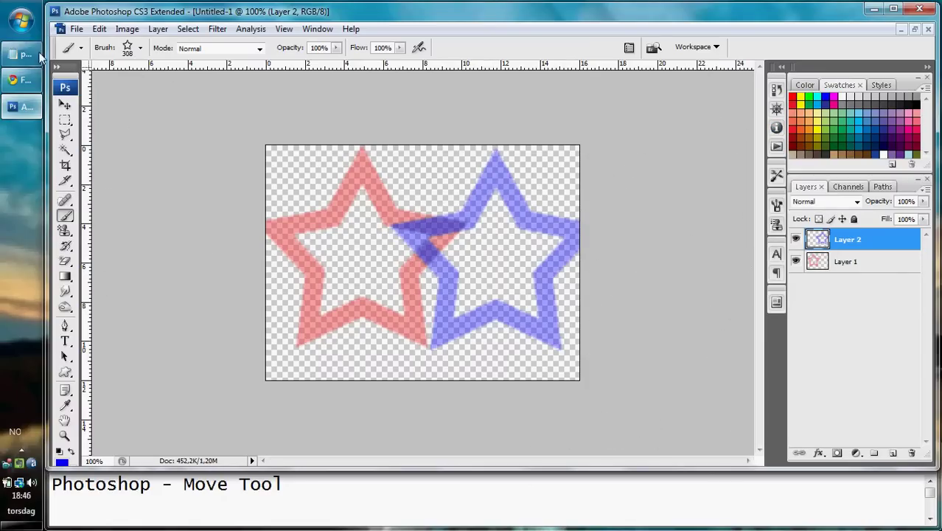
{"action": "left_click", "coordinate": [65, 105]}
{"action": "left_click_drag", "start_coordinate": [498, 289], "coordinate": [479, 266]}
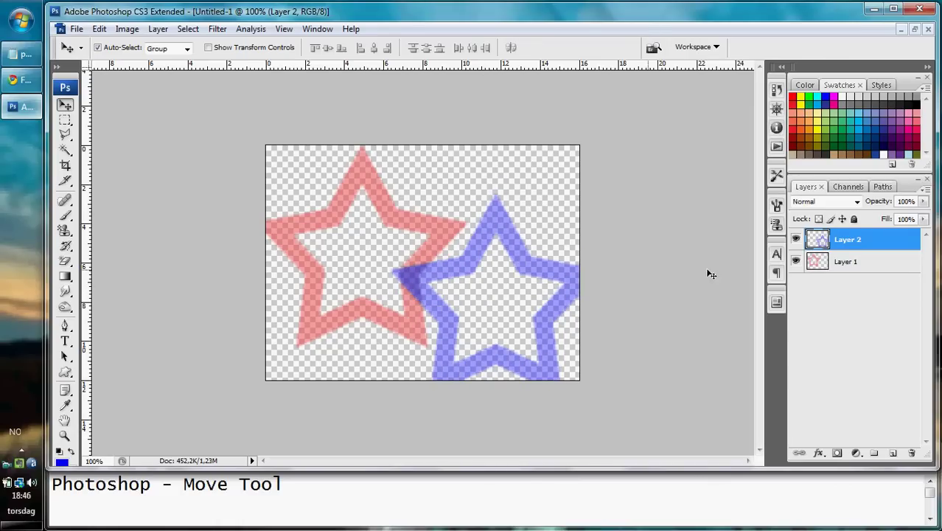
Select Layer 1 and Layer 2 together and try aligning the two stars by their top edges
{"action": "left_click", "coordinate": [840, 263], "text": "shift"}
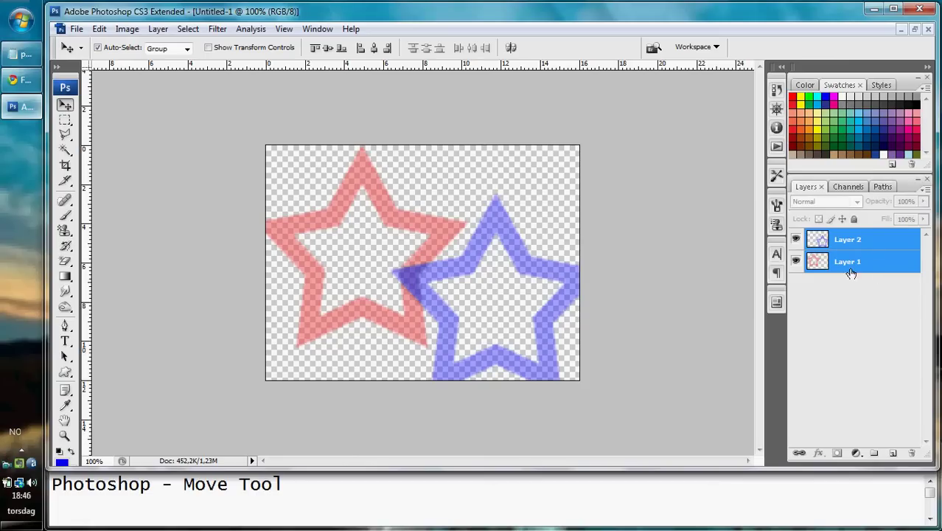
{"action": "left_click", "coordinate": [852, 260]}
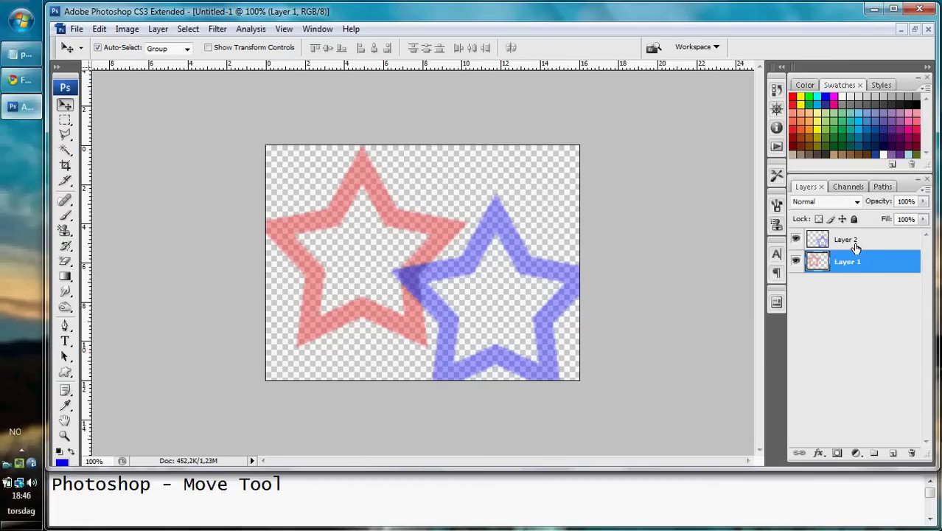
{"action": "left_click", "coordinate": [857, 244], "text": "shift"}
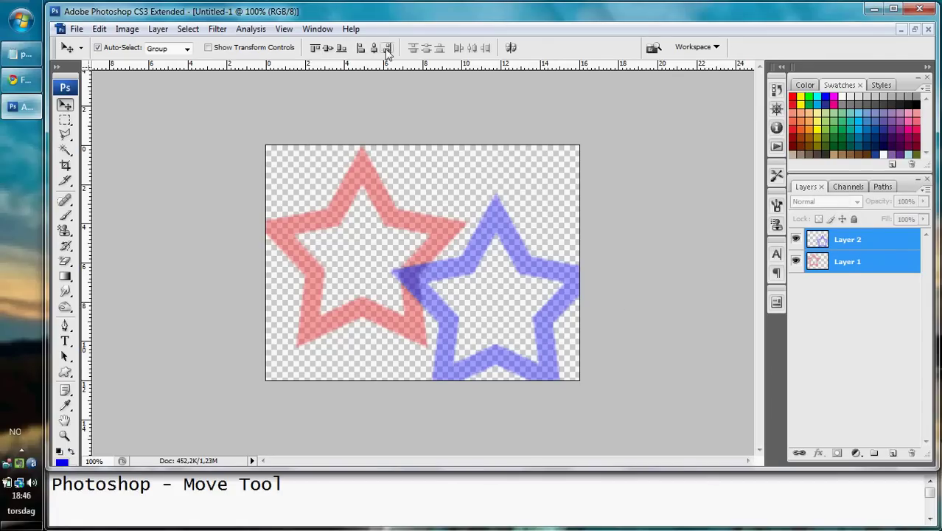
{"action": "left_click", "coordinate": [315, 49]}
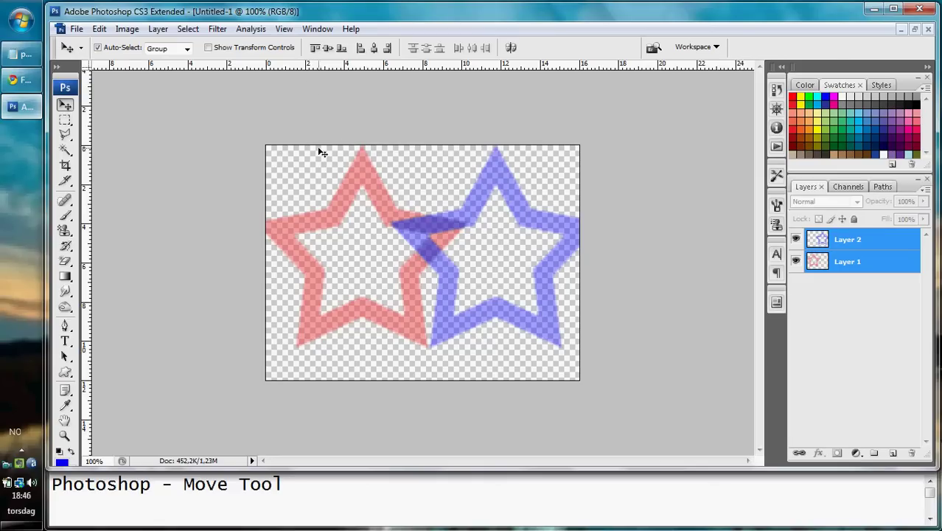
Try aligning the two stars by their bottom edges and by their vertical centers, undoing each alignment
{"action": "left_click", "coordinate": [328, 50]}
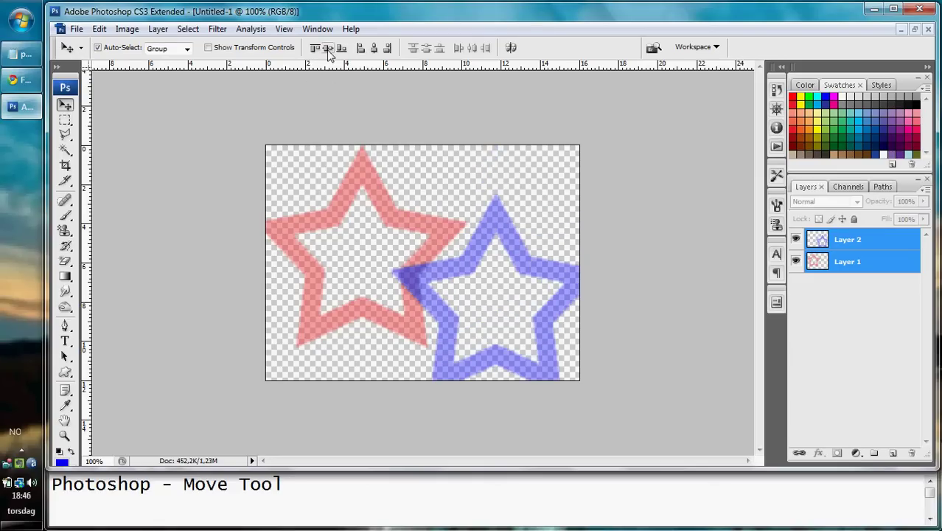
{"action": "left_click", "coordinate": [342, 52]}
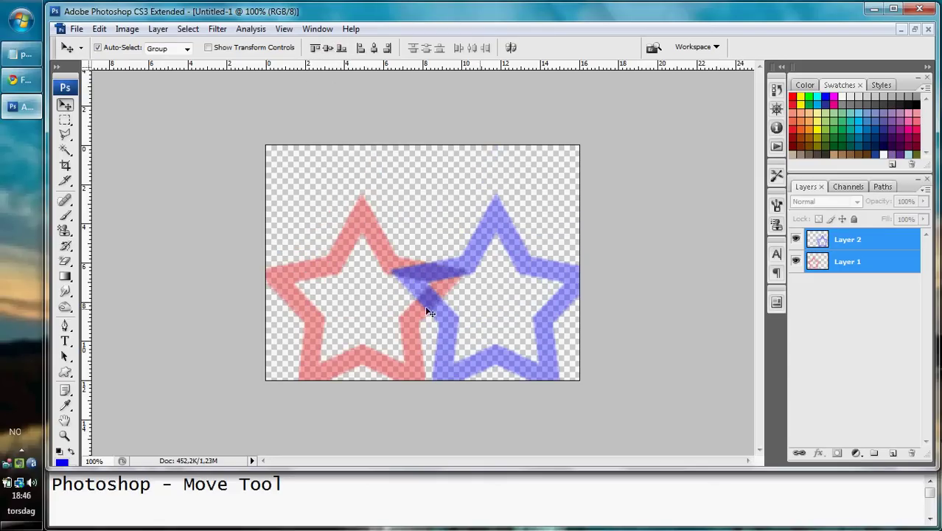
{"action": "key", "text": "ctrl+z"}
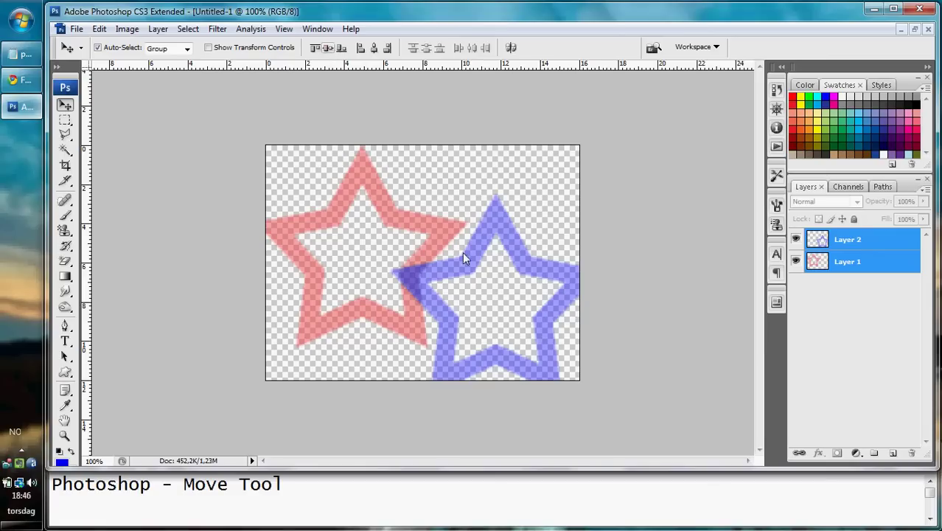
{"action": "left_click", "coordinate": [328, 47]}
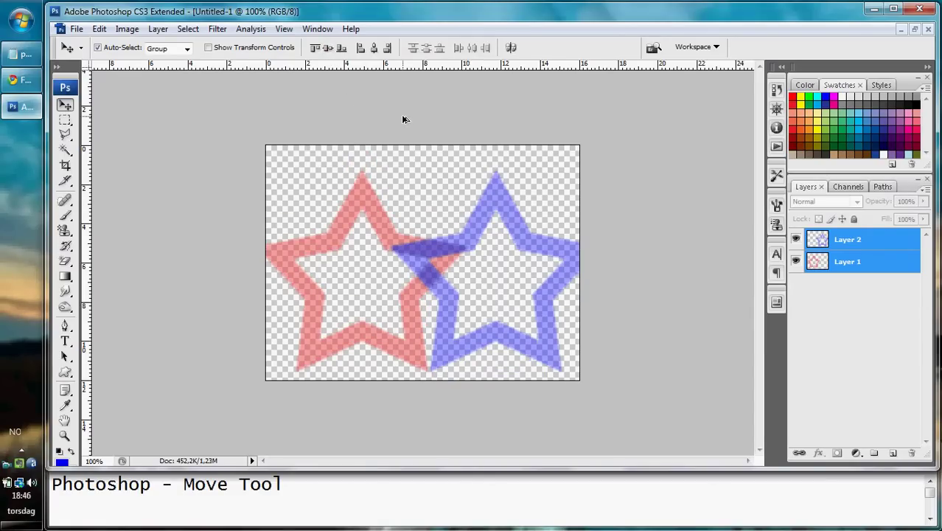
{"action": "key", "text": "ctrl+z"}
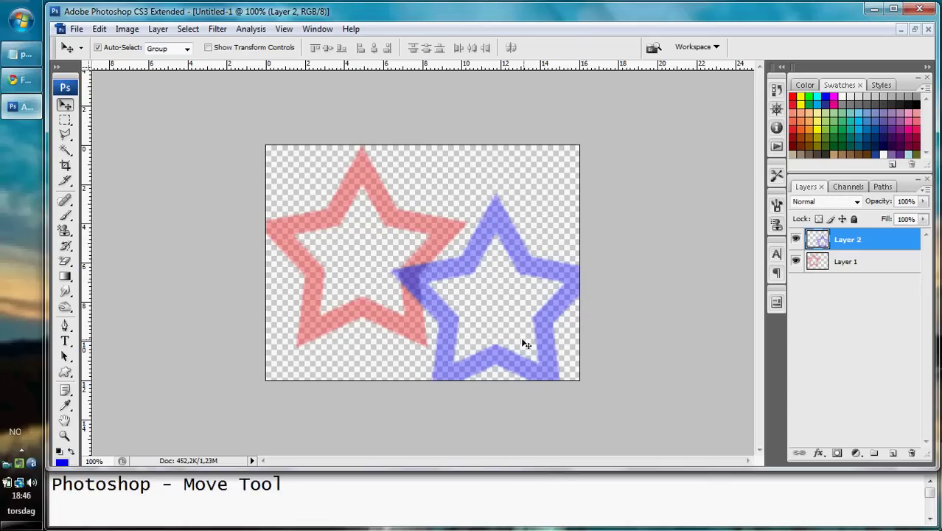
Move the blue star up and left so it overlaps the red star, with Show Transform Controls enabled
{"action": "left_click_drag", "start_coordinate": [467, 272], "coordinate": [450, 234]}
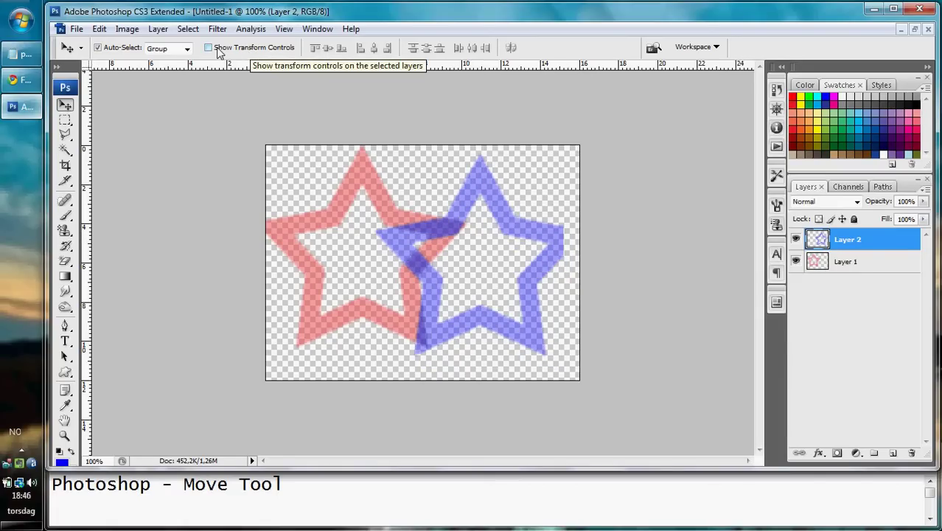
{"action": "left_click", "coordinate": [219, 50]}
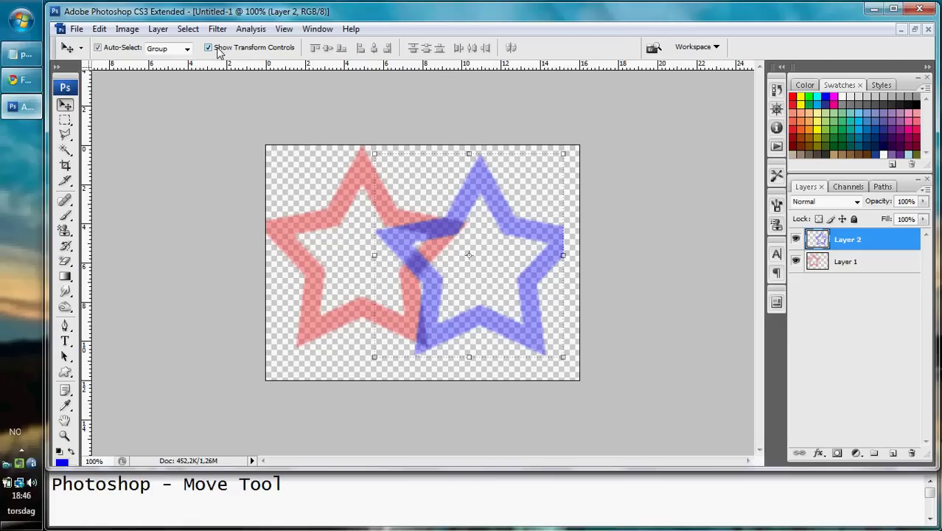
{"action": "mouse_move", "coordinate": [477, 206]}
{"action": "left_mouse_down"}
{"action": "mouse_move", "coordinate": [441, 200]}
{"action": "mouse_move", "coordinate": [469, 197]}
{"action": "left_mouse_up"}
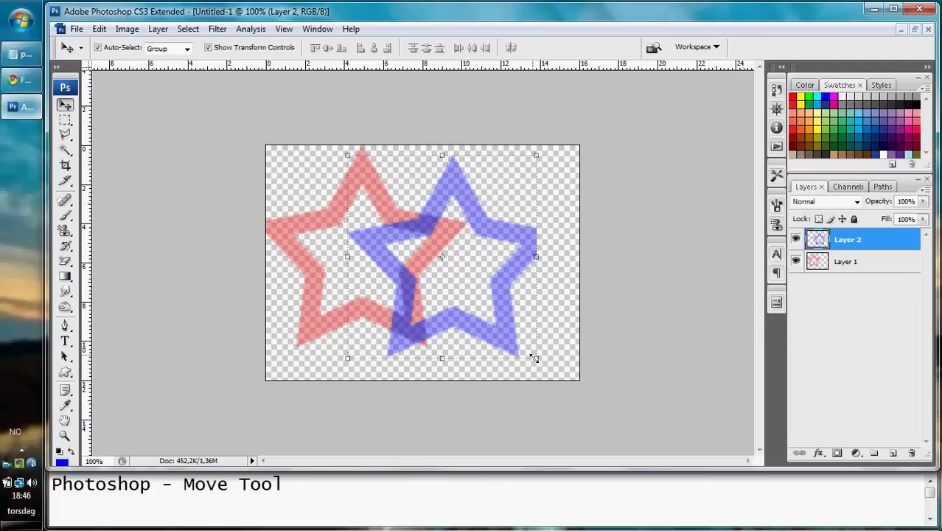
Scale the blue star proportionally to 77.5%, rotate it 5.3° and shift it to the right of the red star
{"action": "mouse_move", "coordinate": [535, 359]}
{"action": "left_mouse_down"}
{"action": "mouse_move", "coordinate": [456, 266]}
{"action": "mouse_move", "coordinate": [497, 347]}
{"action": "mouse_move", "coordinate": [531, 354]}
{"action": "left_mouse_up"}
{"action": "mouse_move", "coordinate": [476, 341]}
{"action": "left_mouse_down"}
{"action": "mouse_move", "coordinate": [466, 320]}
{"action": "mouse_move", "coordinate": [467, 347]}
{"action": "mouse_move", "coordinate": [442, 256]}
{"action": "mouse_move", "coordinate": [553, 354]}
{"action": "mouse_move", "coordinate": [435, 254]}
{"action": "mouse_move", "coordinate": [553, 385]}
{"action": "mouse_move", "coordinate": [482, 334]}
{"action": "mouse_move", "coordinate": [460, 291]}
{"action": "mouse_move", "coordinate": [479, 358]}
{"action": "mouse_move", "coordinate": [542, 372]}
{"action": "mouse_move", "coordinate": [372, 357]}
{"action": "mouse_move", "coordinate": [448, 240]}
{"action": "mouse_move", "coordinate": [449, 357]}
{"action": "mouse_move", "coordinate": [406, 248]}
{"action": "mouse_move", "coordinate": [467, 368]}
{"action": "mouse_move", "coordinate": [534, 325]}
{"action": "mouse_move", "coordinate": [490, 308]}
{"action": "mouse_move", "coordinate": [509, 383]}
{"action": "mouse_move", "coordinate": [480, 317]}
{"action": "mouse_move", "coordinate": [477, 333]}
{"action": "left_mouse_up"}
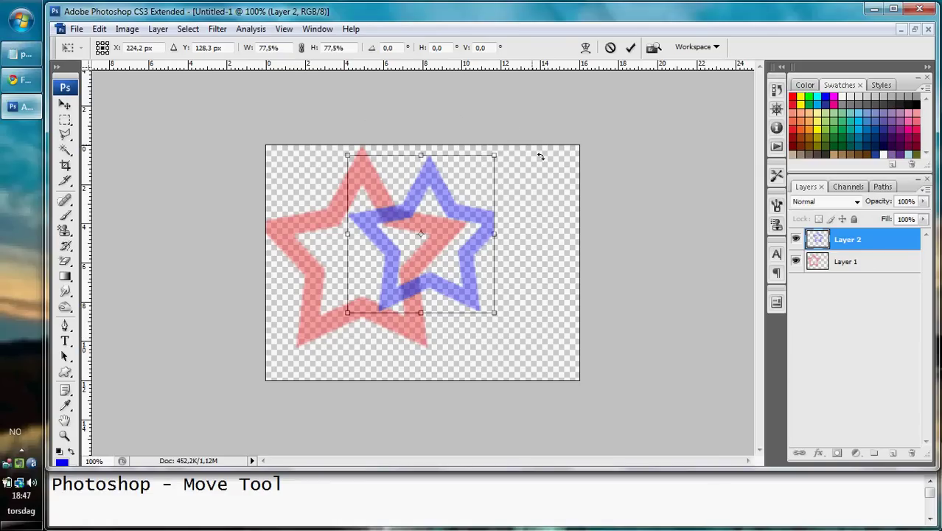
{"action": "left_click_drag", "start_coordinate": [329, 367], "coordinate": [488, 306]}
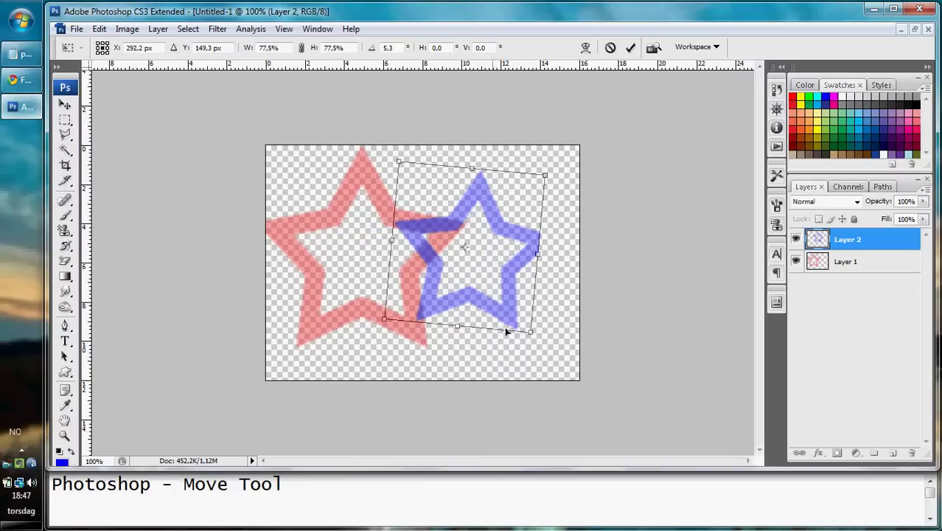
Distort the blue star by its bounding-box corners to about 70.5% width, 54.4% height, -9.2° rotation and 13.8° horizontal skew
{"action": "left_click_drag", "start_coordinate": [531, 336], "coordinate": [542, 319]}
{"action": "left_click_drag", "start_coordinate": [546, 179], "coordinate": [530, 179]}
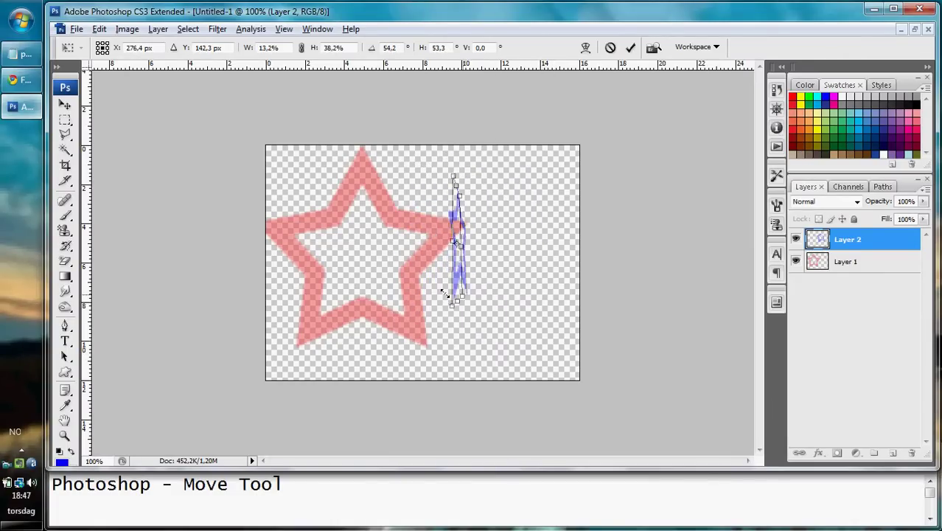
{"action": "left_click_drag", "start_coordinate": [372, 287], "coordinate": [550, 231]}
{"action": "left_click_drag", "start_coordinate": [426, 203], "coordinate": [552, 277]}
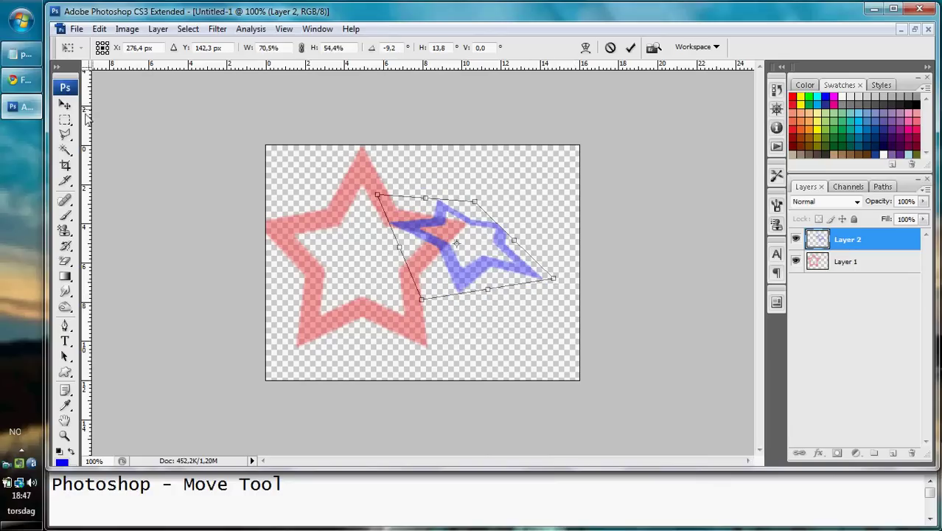
Apply the transformation and move the distorted blue star to the canvas's upper-right area
{"action": "left_click", "coordinate": [63, 105]}
{"action": "left_click", "coordinate": [469, 196]}
{"action": "left_click_drag", "start_coordinate": [487, 228], "coordinate": [504, 191]}
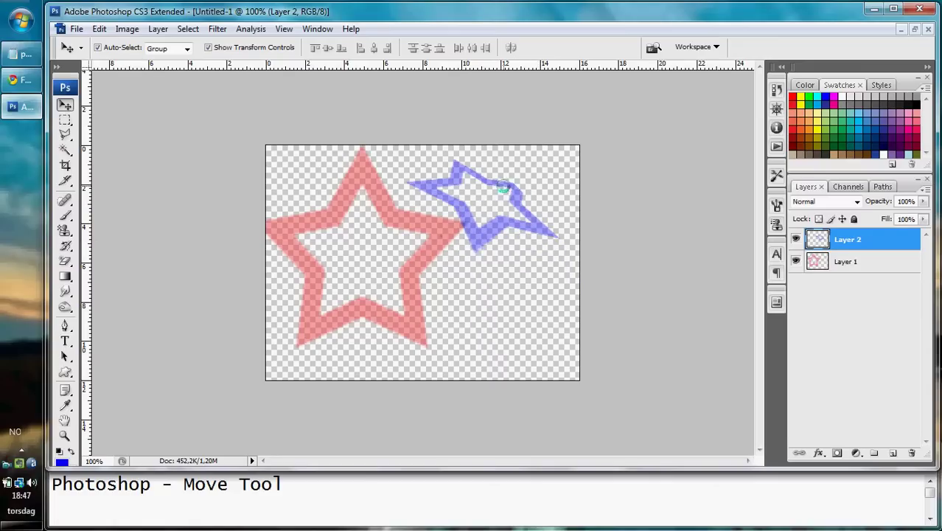